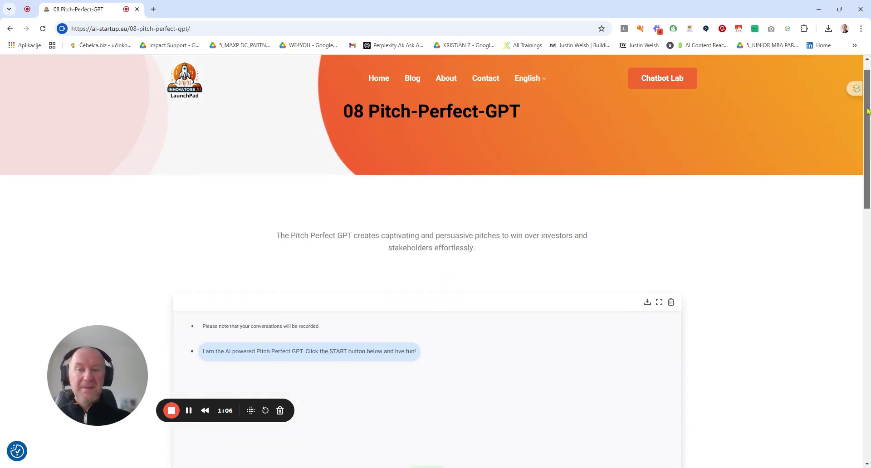
- Scroll the page down until the chat box with the START!! button is visible
left_click_drag(867, 111, 867, 169)
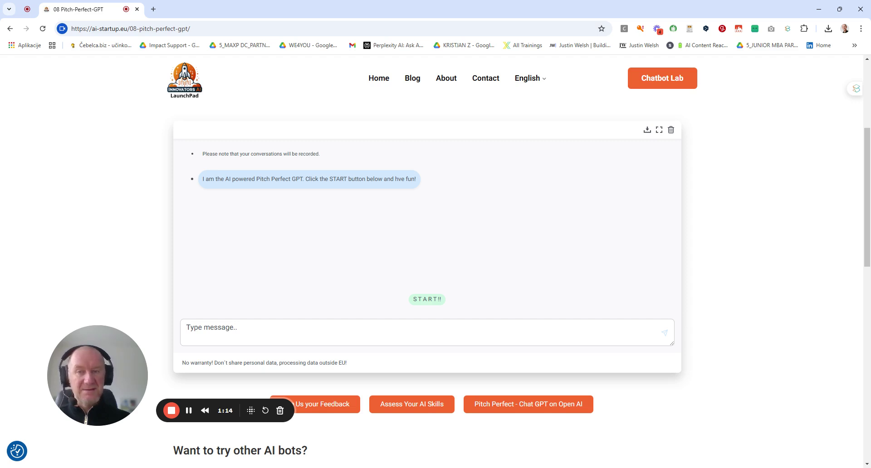
- Start the Pitch Perfect chat with the START!! button
left_click(425, 301)
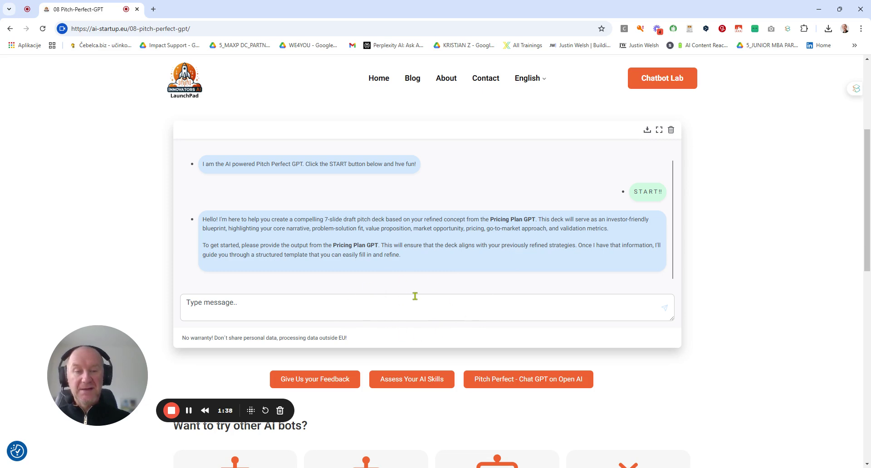
left_click_drag(867, 239, 867, 325)
scroll(572, 308, "down", 2)
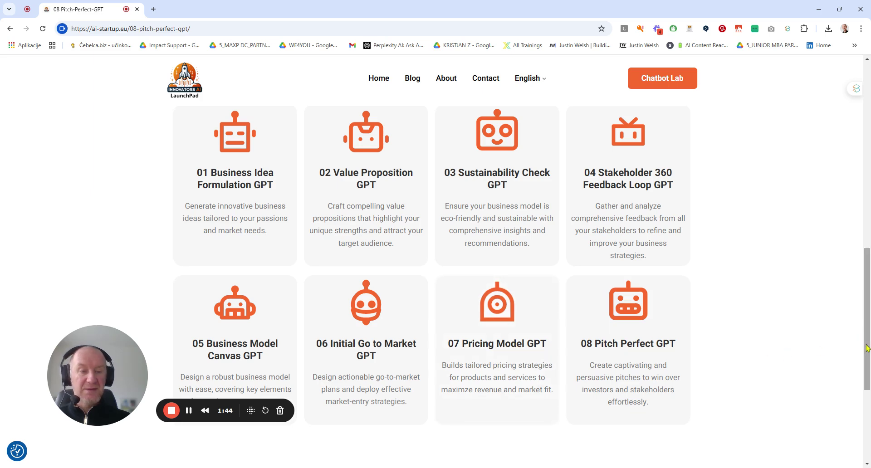
left_click_drag(867, 348, 867, 243)
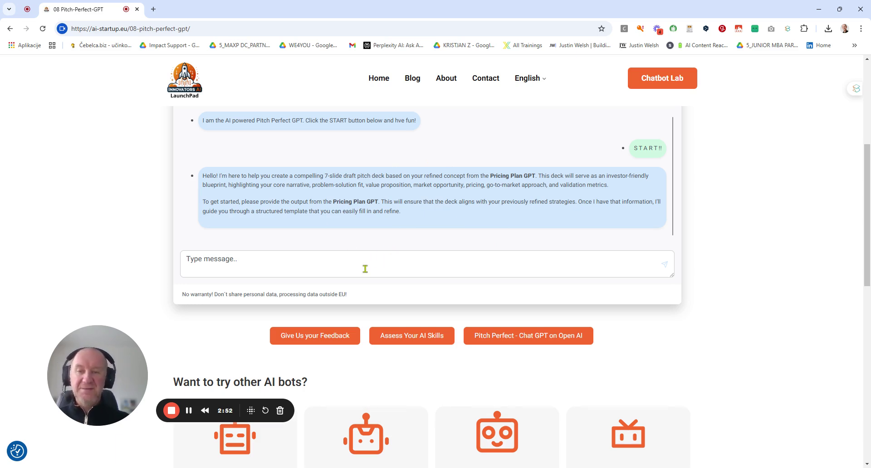
- Paste the Refined Concept Blueprint into the message field and review it
left_click(349, 267)
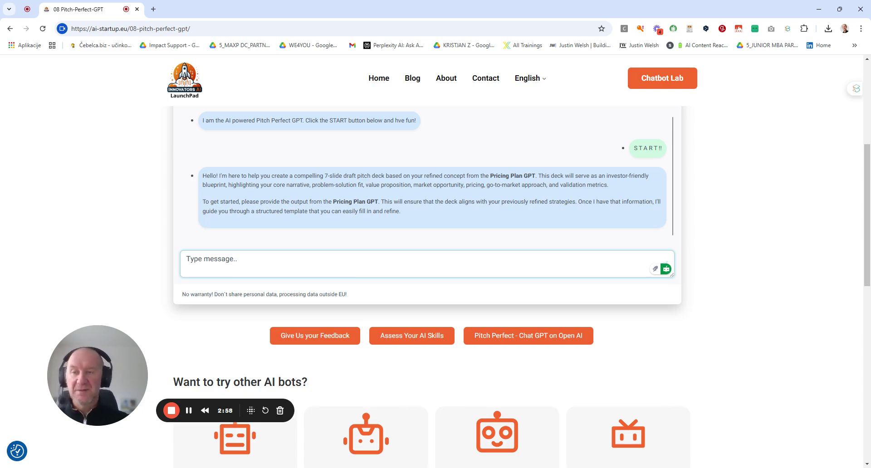
key("ctrl+v")
scroll(426, 285, "down", 10)
scroll(426, 285, "down", 3)
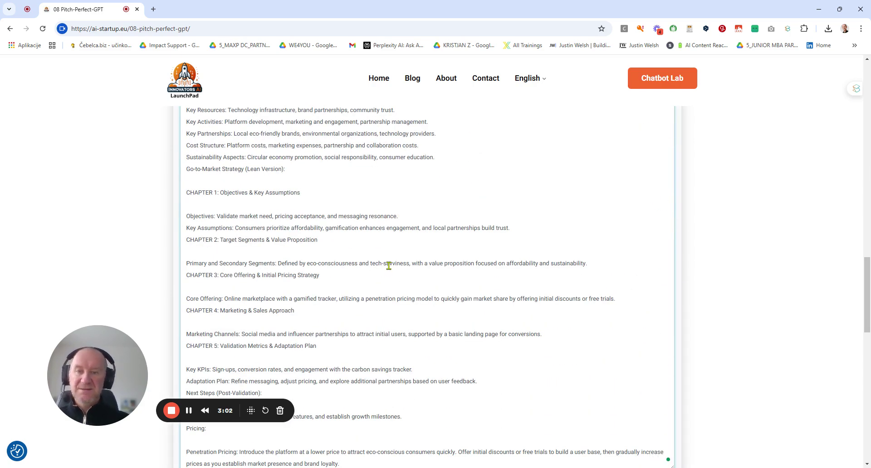
scroll(629, 277, "down", 10)
scroll(623, 276, "up", 5)
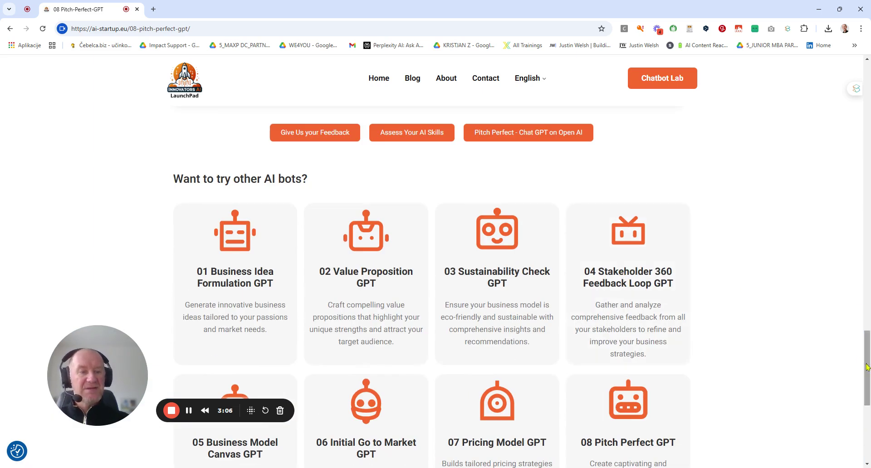
left_click_drag(866, 365, 864, 136)
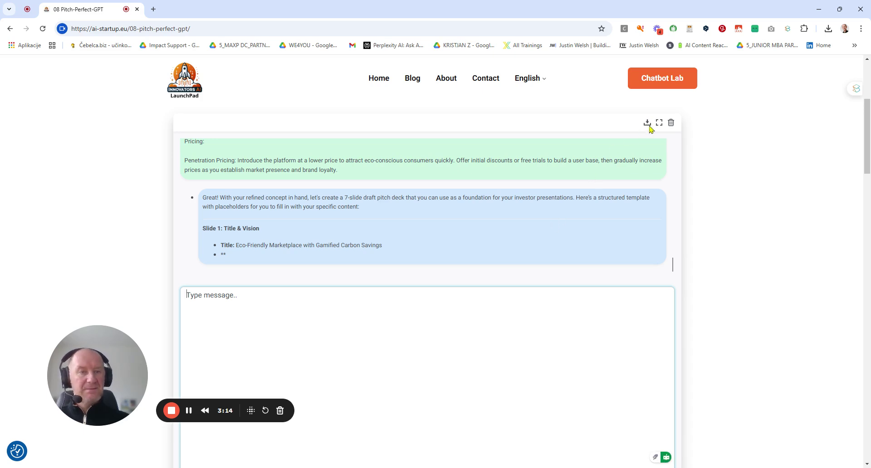
- Expand the chat to fullscreen to view the complete 7-slide outline
left_click(658, 123)
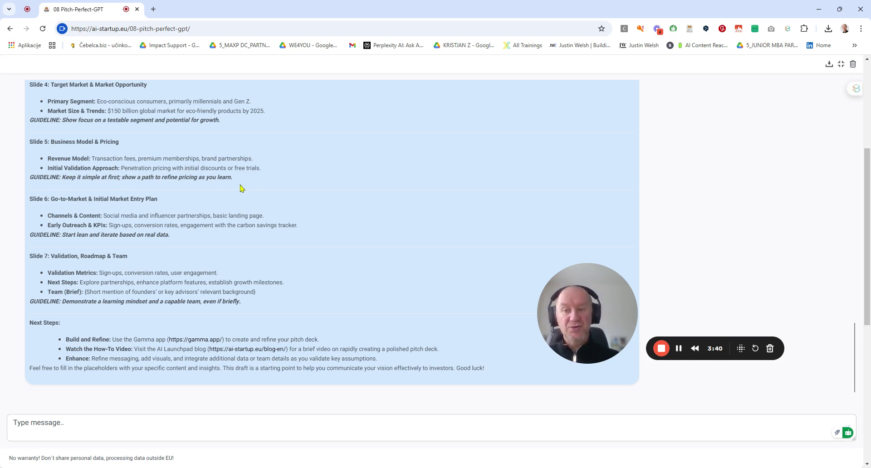
- Send the /1 preset prompt asking the bot to elaborate every slide
left_click(129, 426)
type("/")
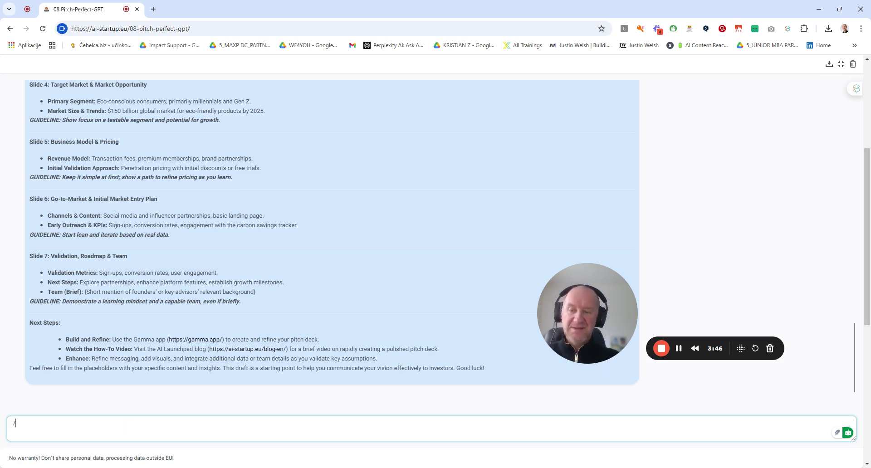
type("1")
key("Return")
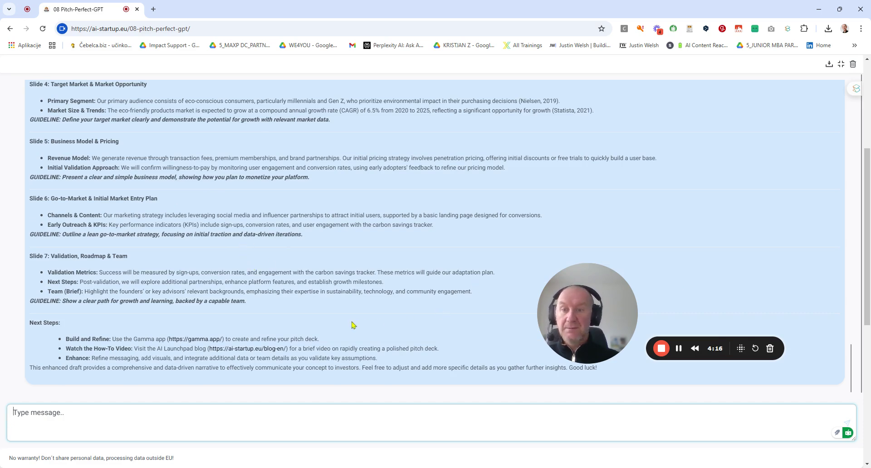
left_click_drag(850, 376, 846, 335)
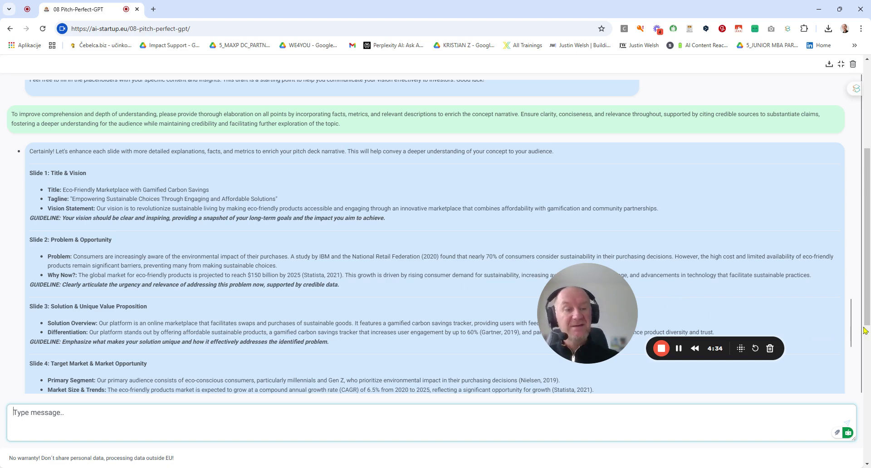
left_click_drag(850, 316, 851, 344)
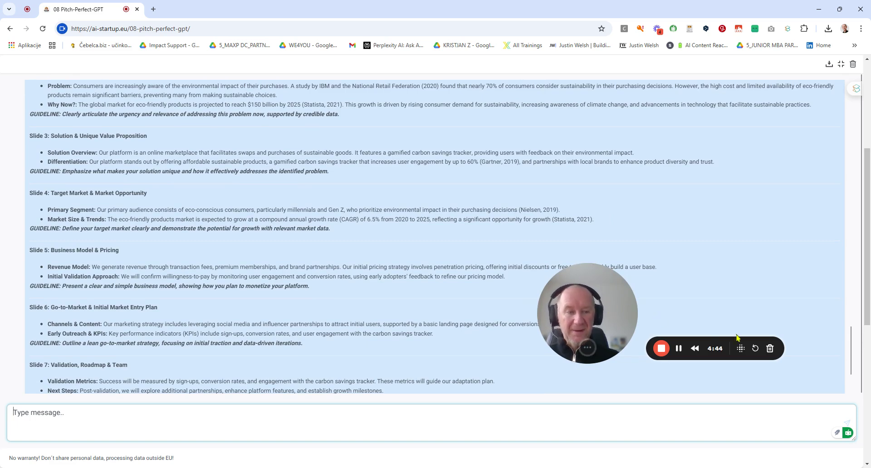
left_click_drag(850, 343, 852, 381)
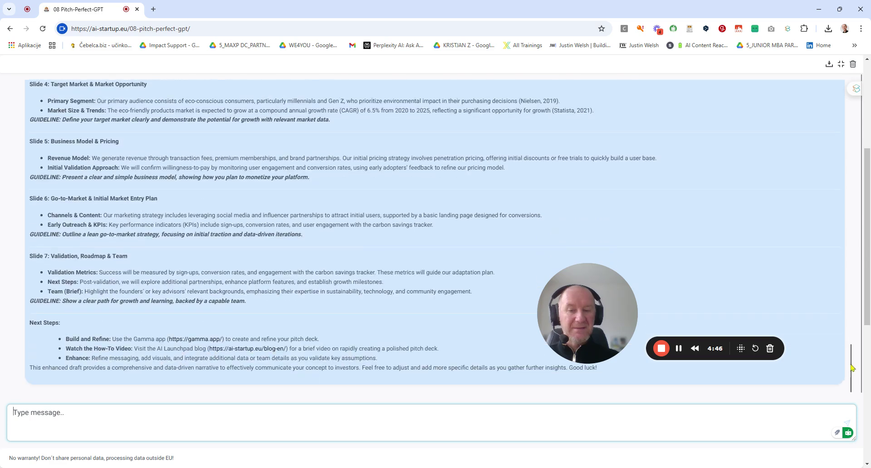
- Collapse the chat to normal size and scroll down to the feedback buttons
left_click(840, 64)
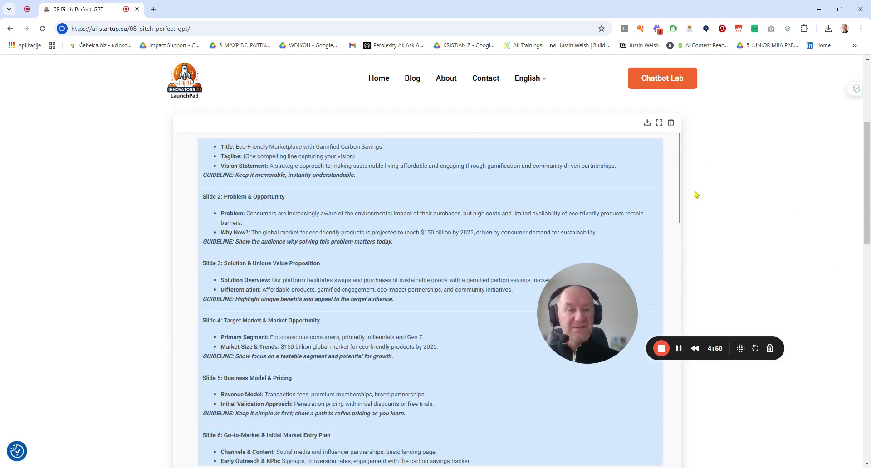
left_click_drag(868, 195, 867, 281)
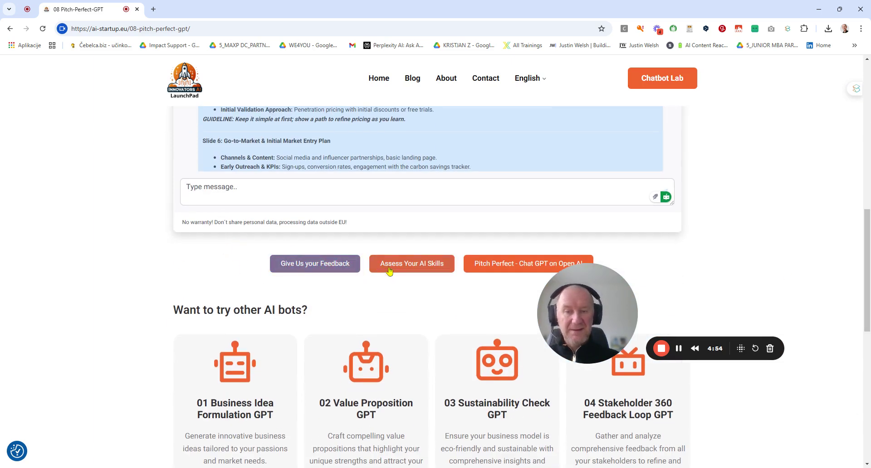